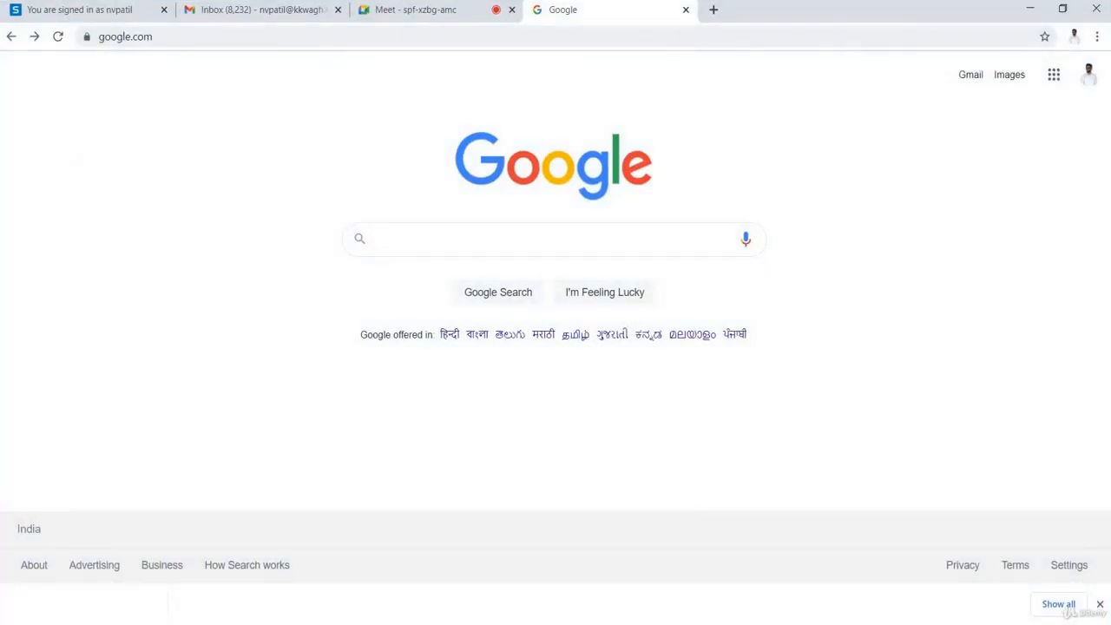
- Search Google for "ansys" and open the Ansys Student page from the results
text(ans)
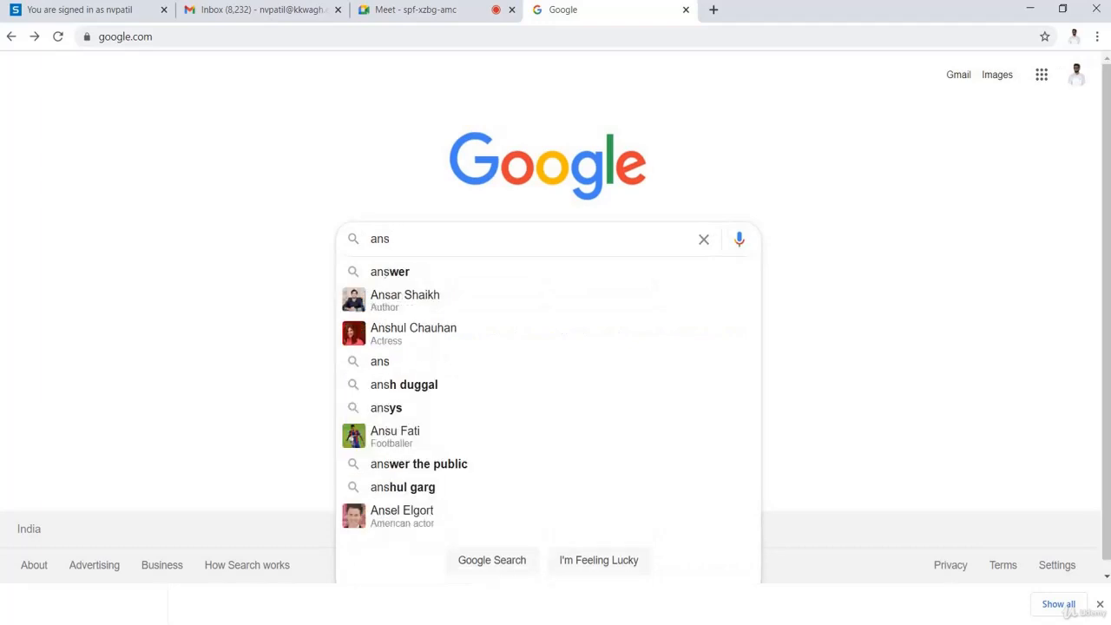
text(ys)
key(Return)
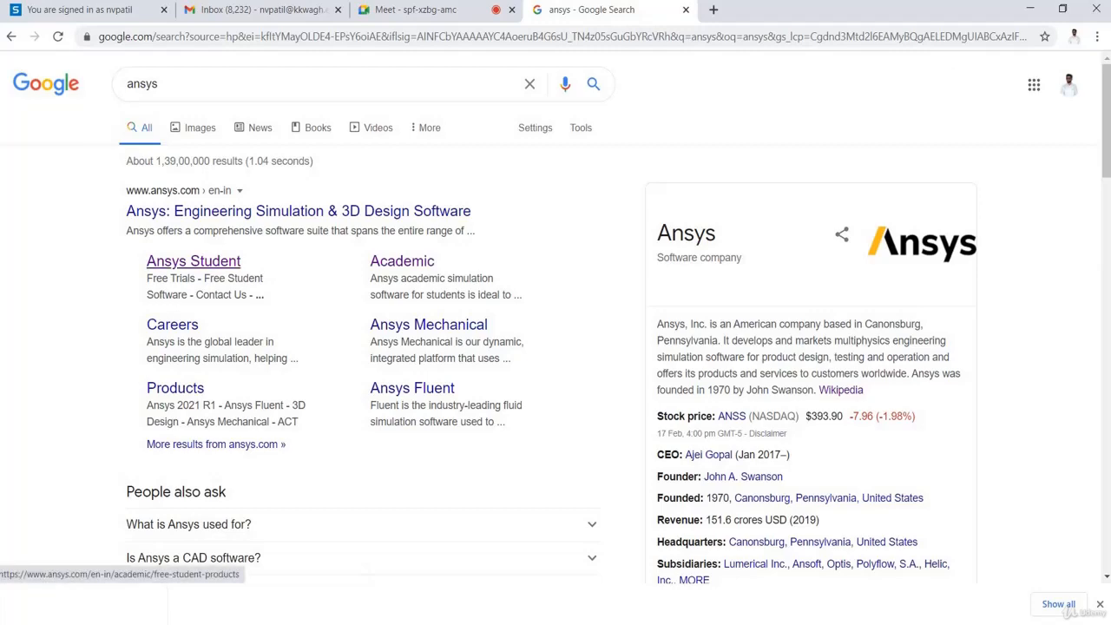
click(194, 260)
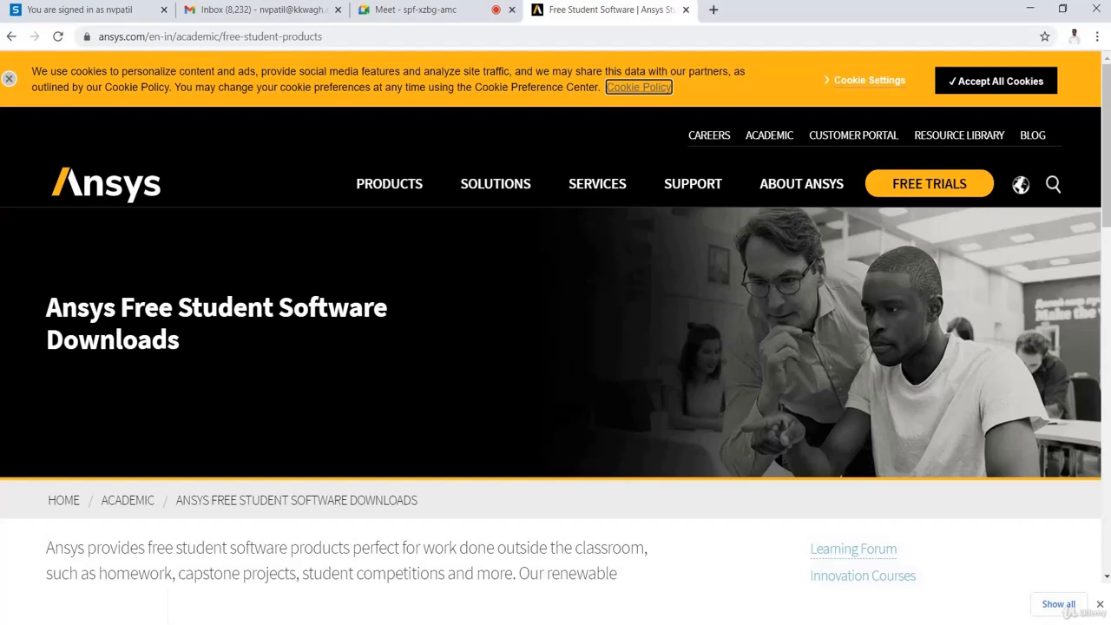
- Start the Ansys Student 2021 R1 download for Windows x64, agreeing to the terms of use, and close the download dialog
scroll(450, 521, down, 5)
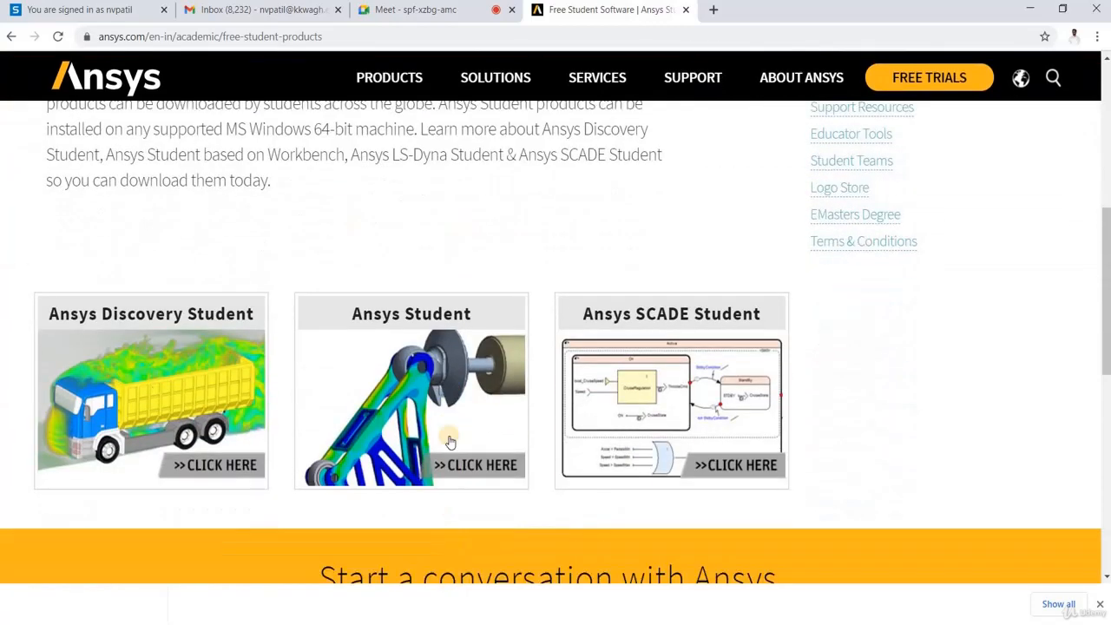
click(432, 383)
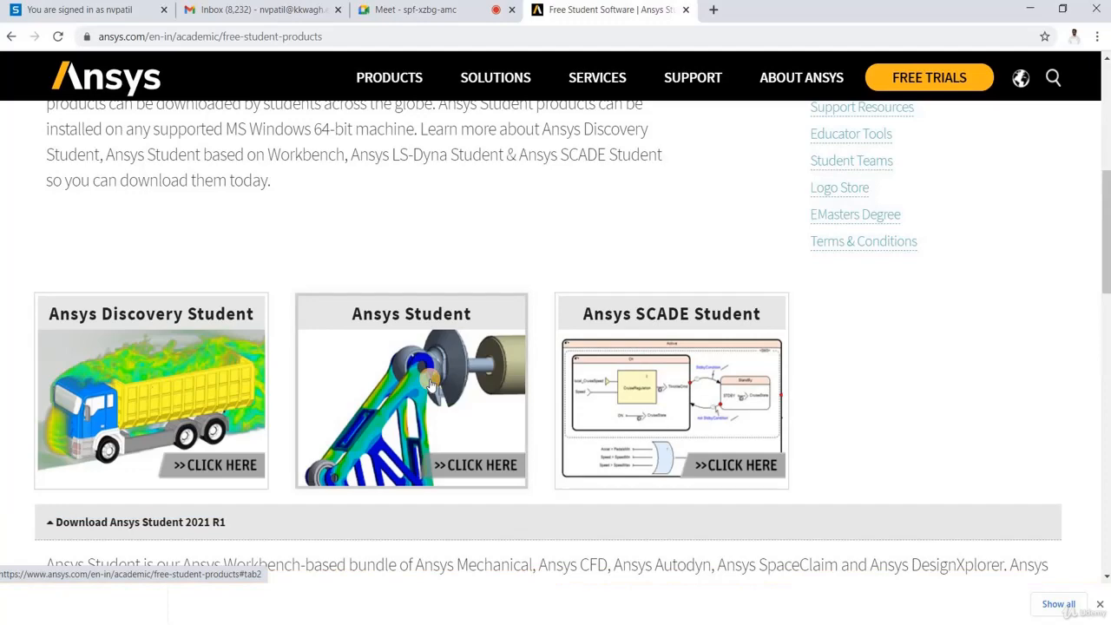
scroll(432, 383, down, 4)
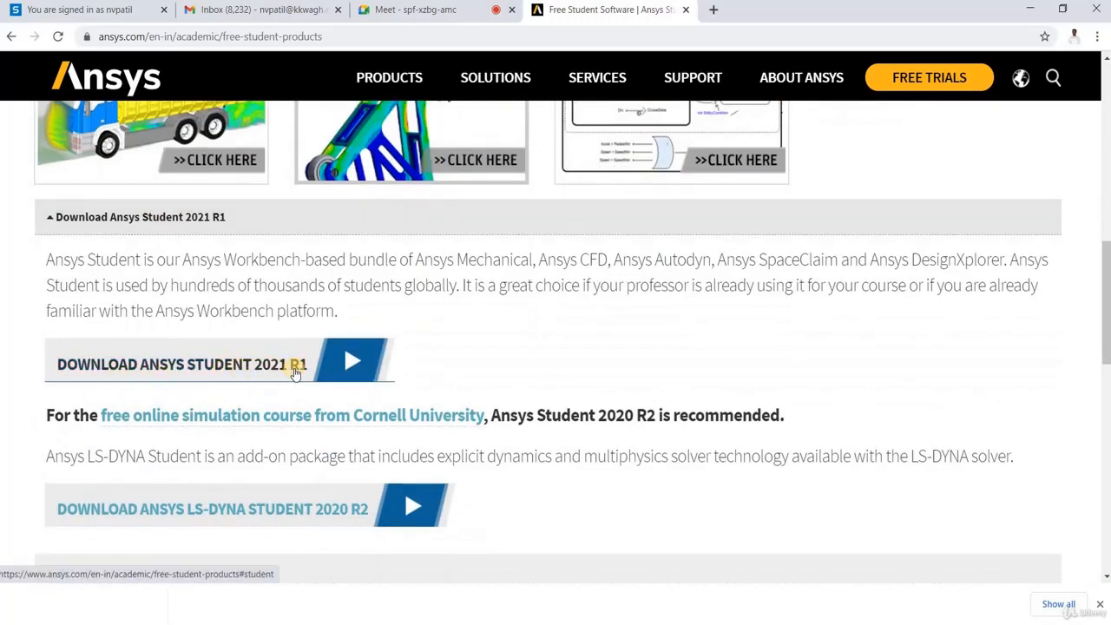
click(295, 370)
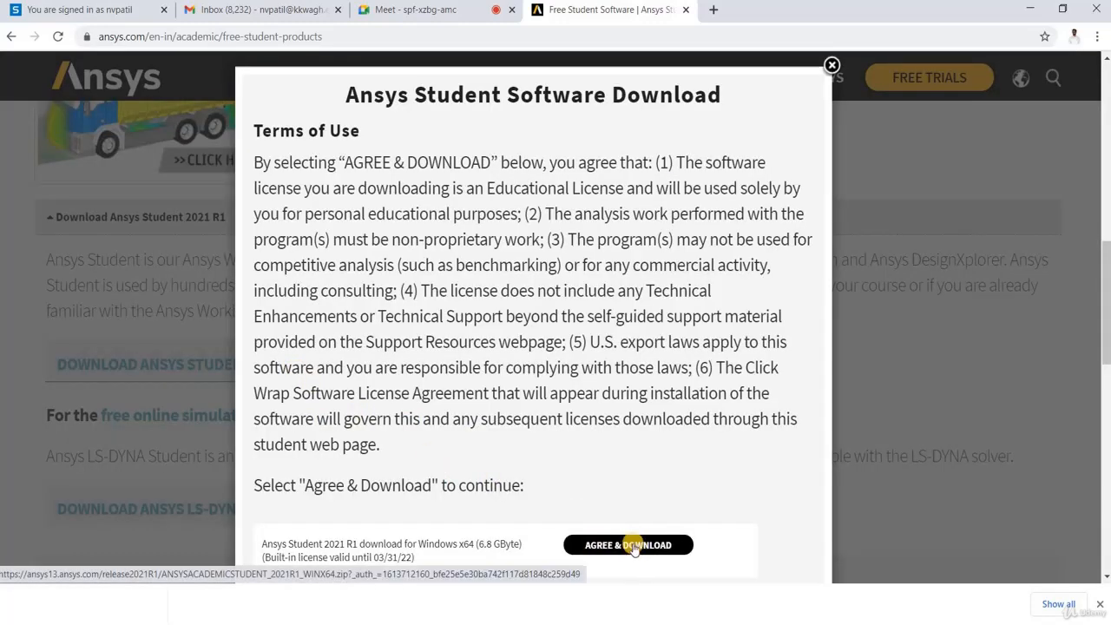
click(633, 549)
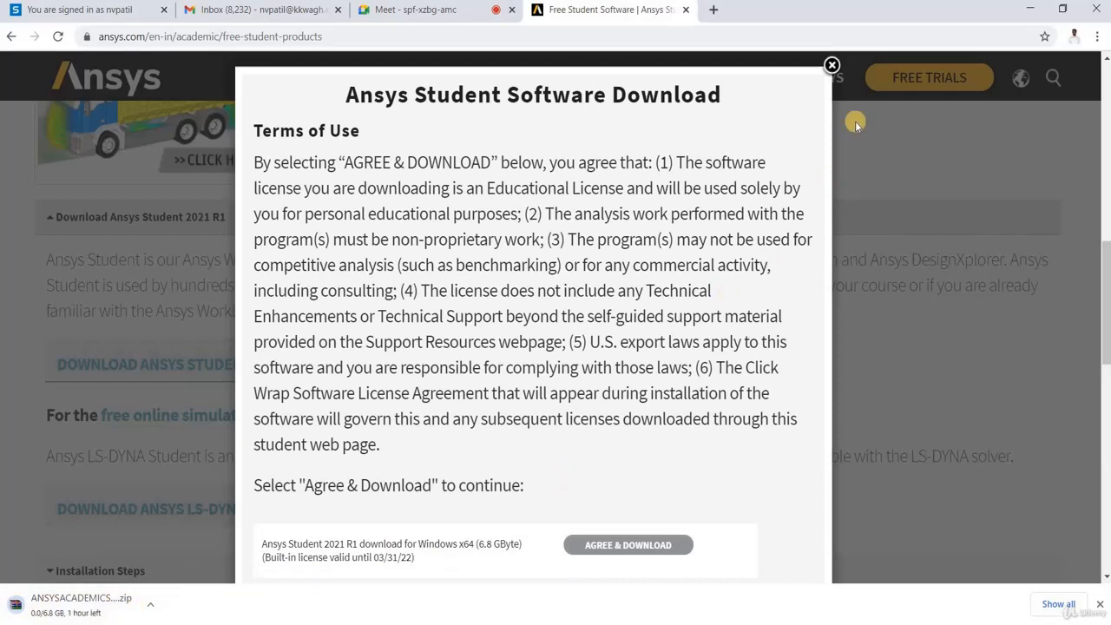
click(831, 67)
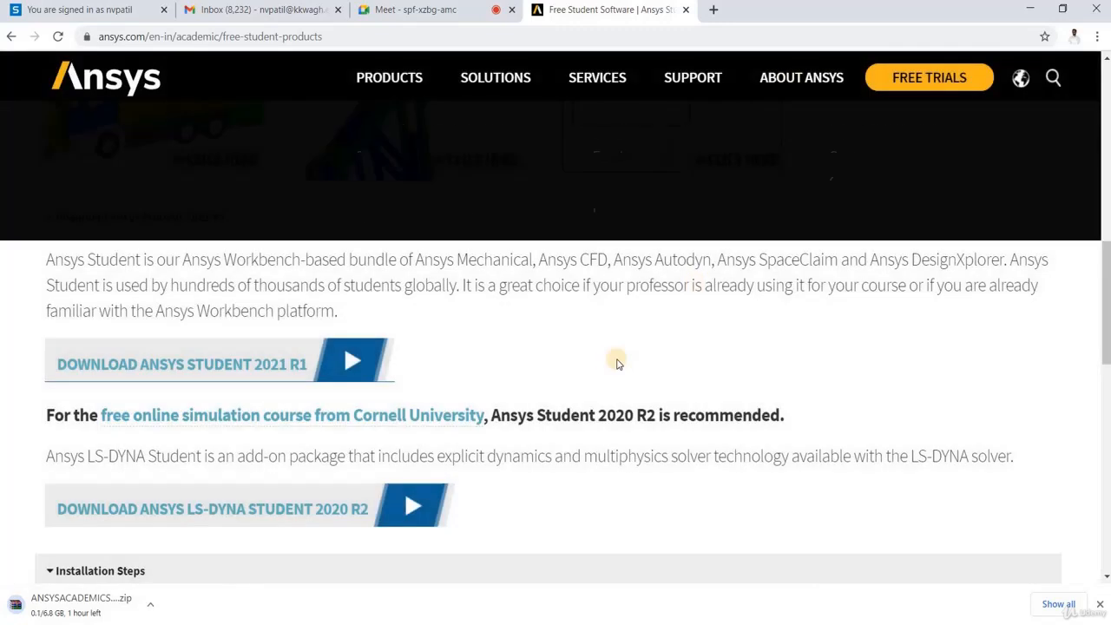
- Expand the Installation Steps section of the Ansys Student page and review the instructions for before and during installation
scroll(593, 349, down, 3)
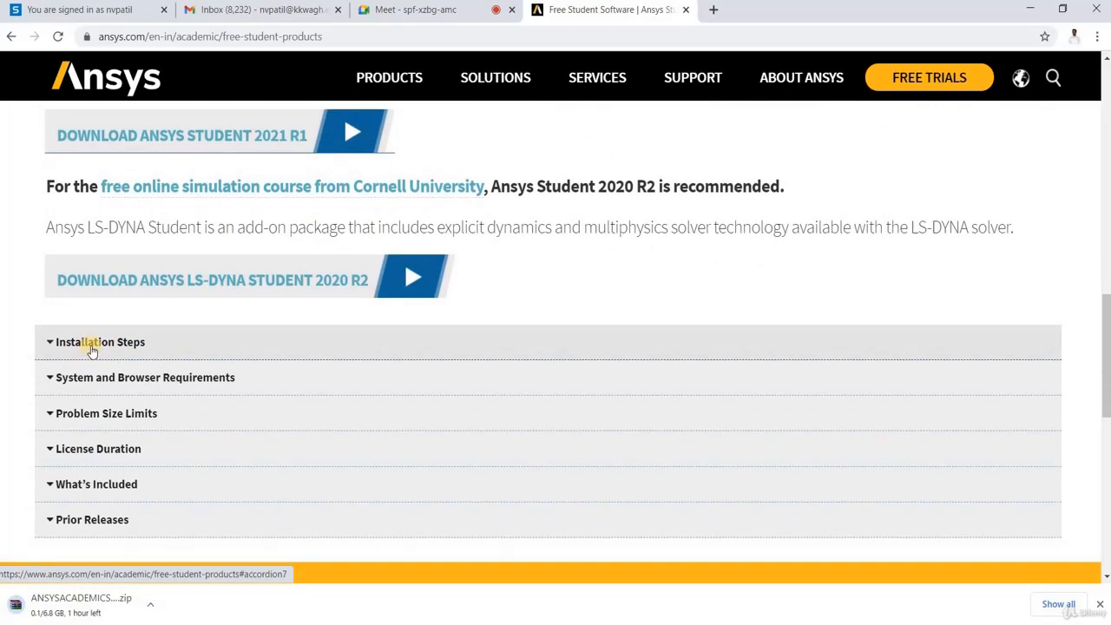
click(91, 346)
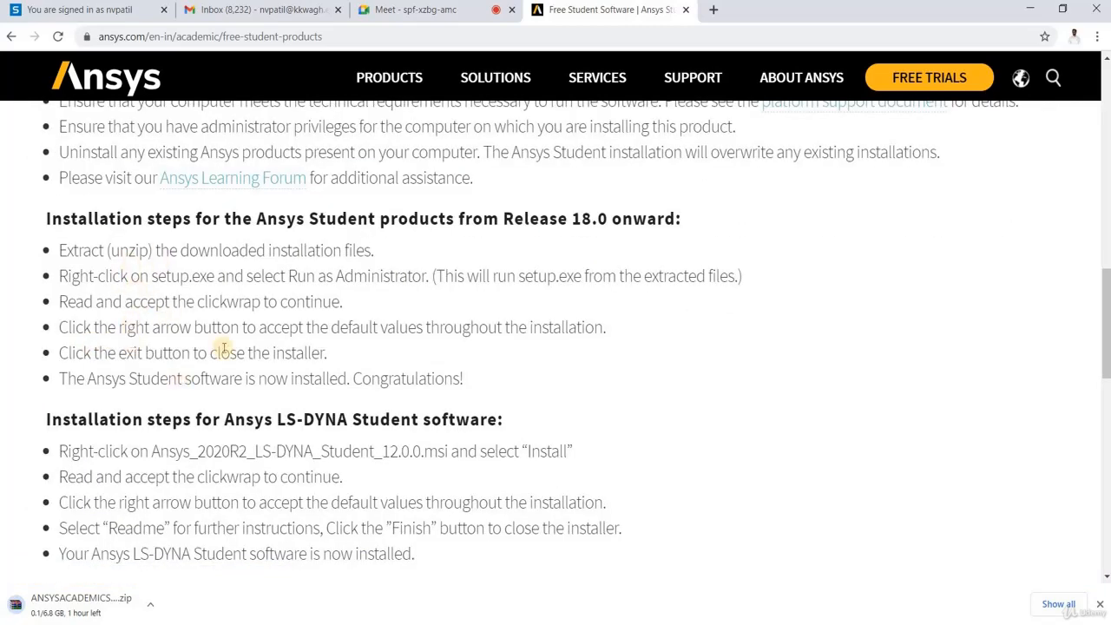
scroll(370, 348, up, 2)
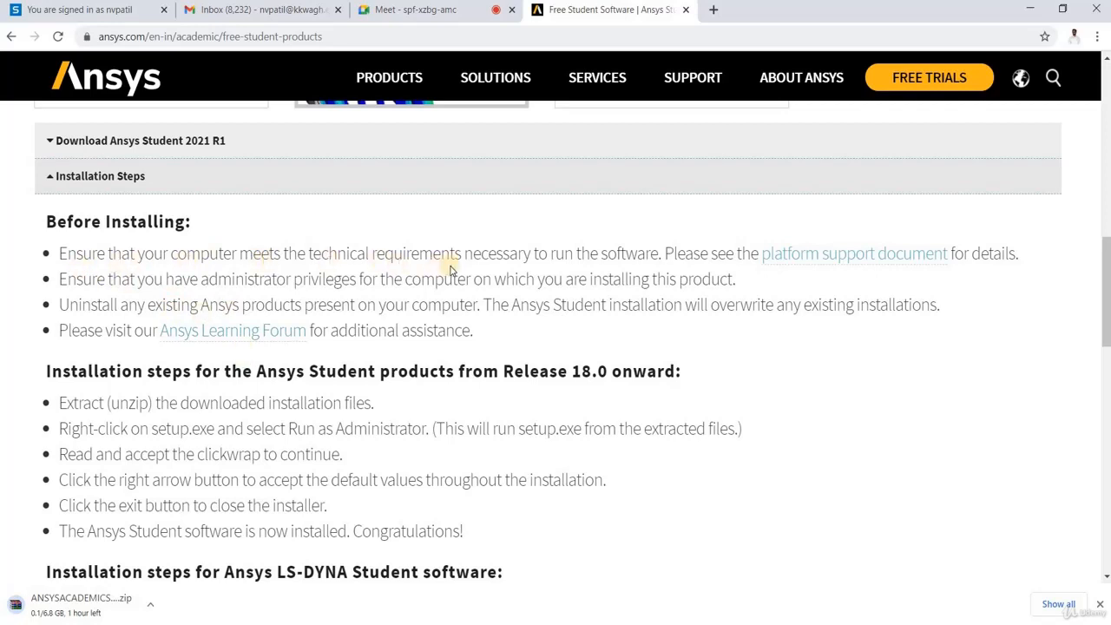
- Open the platform support document, review the supported platforms for Ansys 2021 R1, and return to the student software page
click(827, 265)
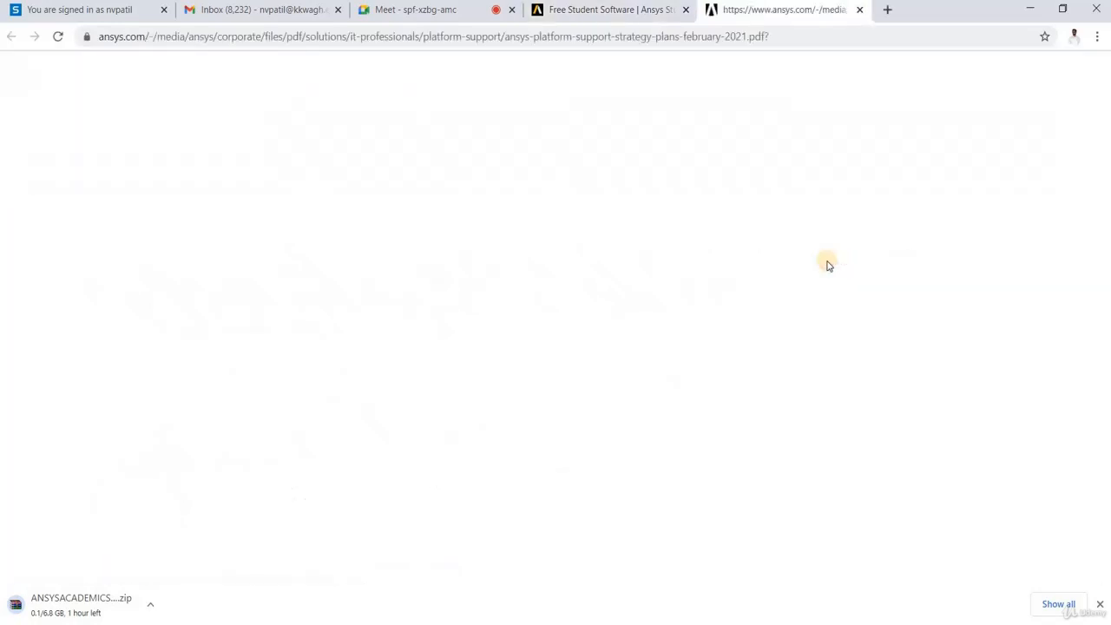
scroll(674, 322, down, 7)
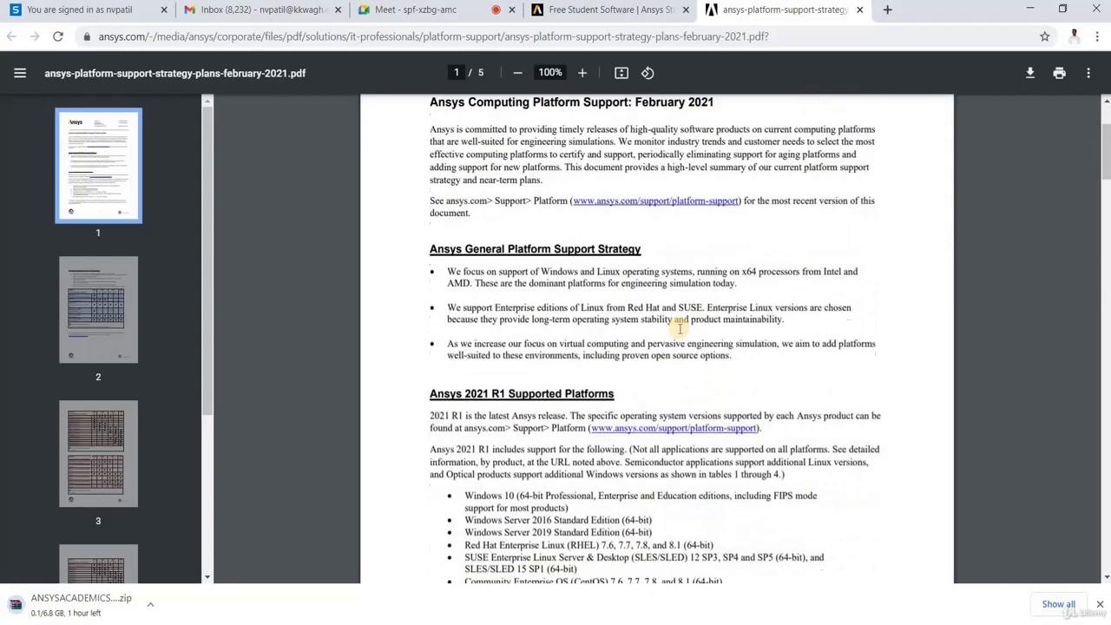
scroll(552, 274, up, 2)
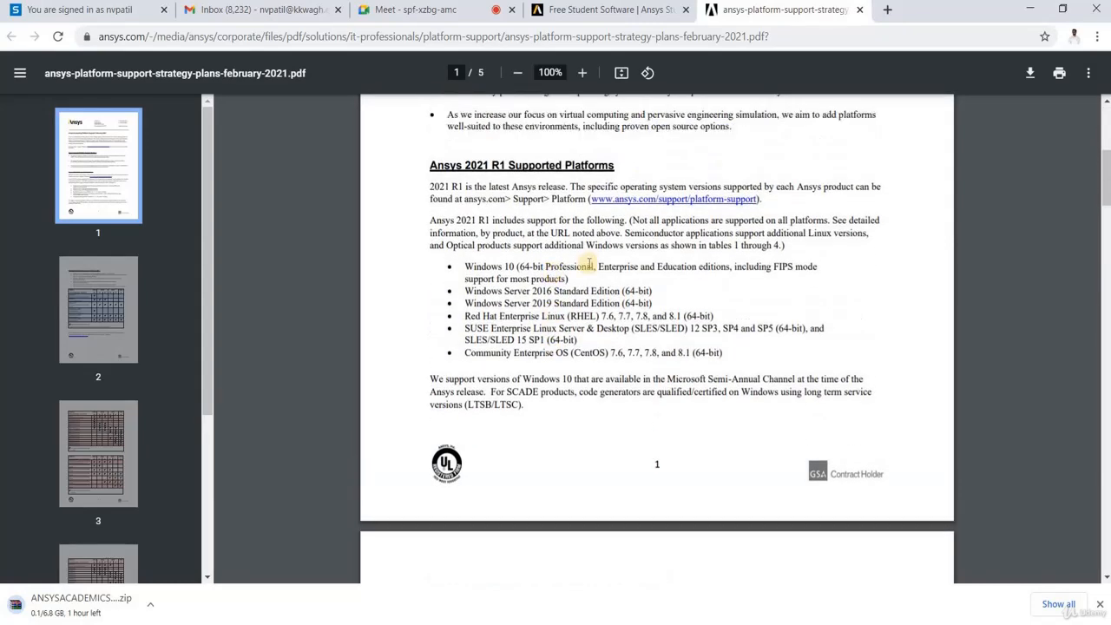
click(607, 10)
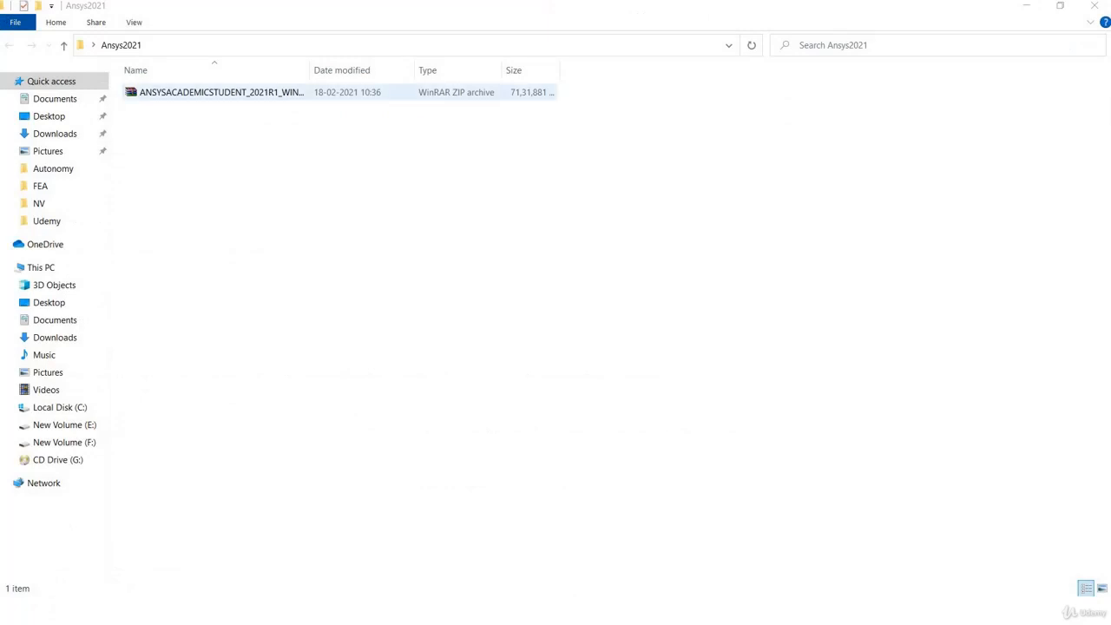
- In the Ansys2021 folder, extract ANSYSACADEMICSTUDENT_2021R1_WINX64.zip with WinRAR to the default same-named folder and close the archive
double_click(217, 92)
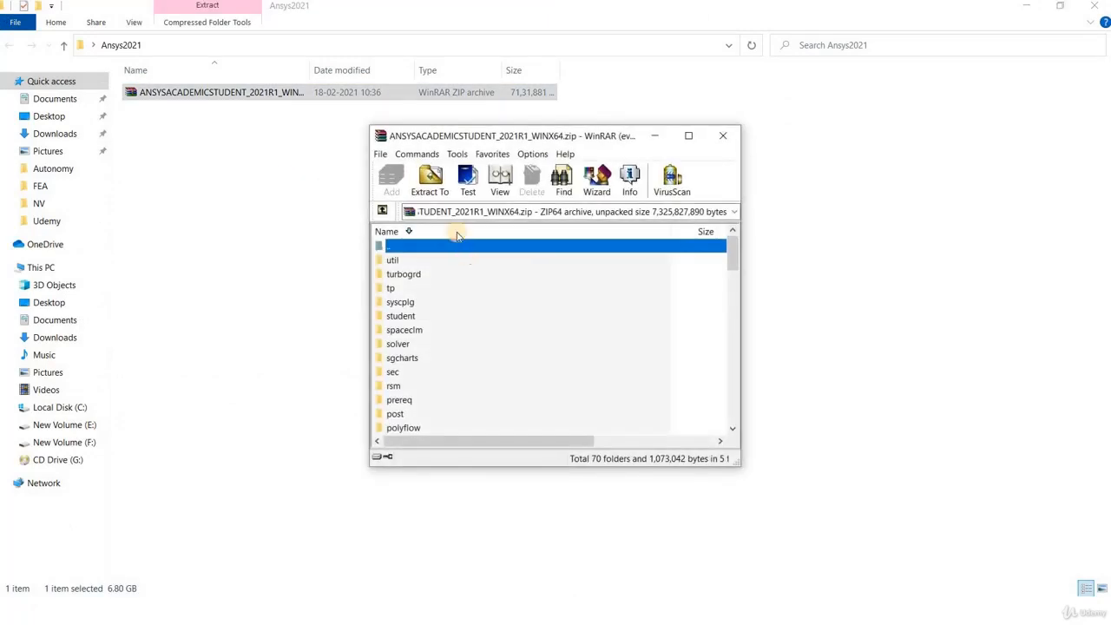
click(432, 180)
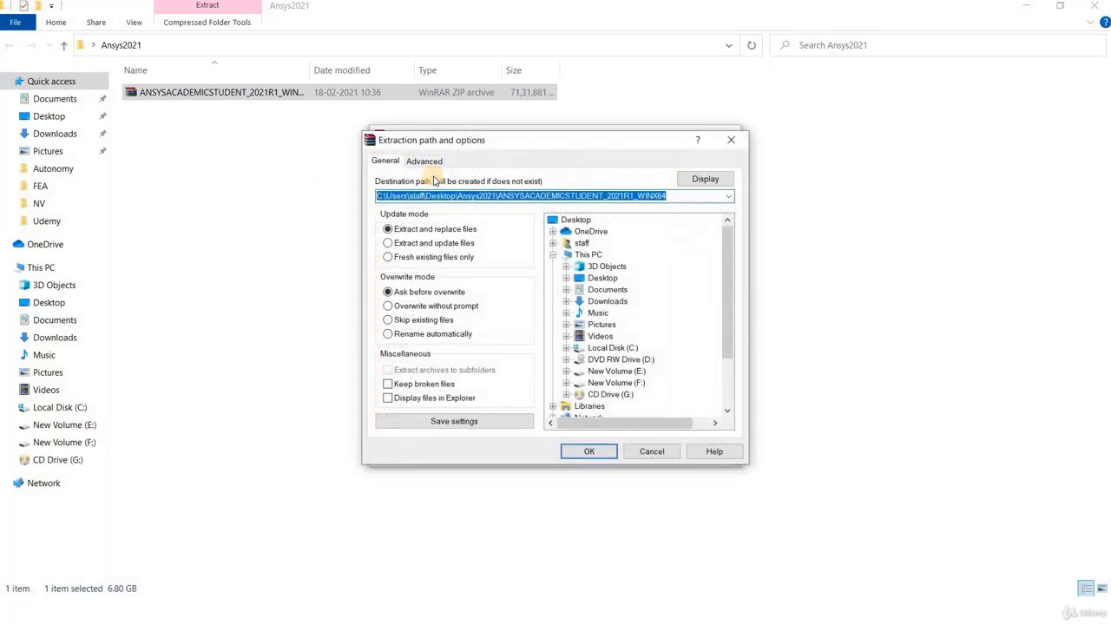
click(589, 453)
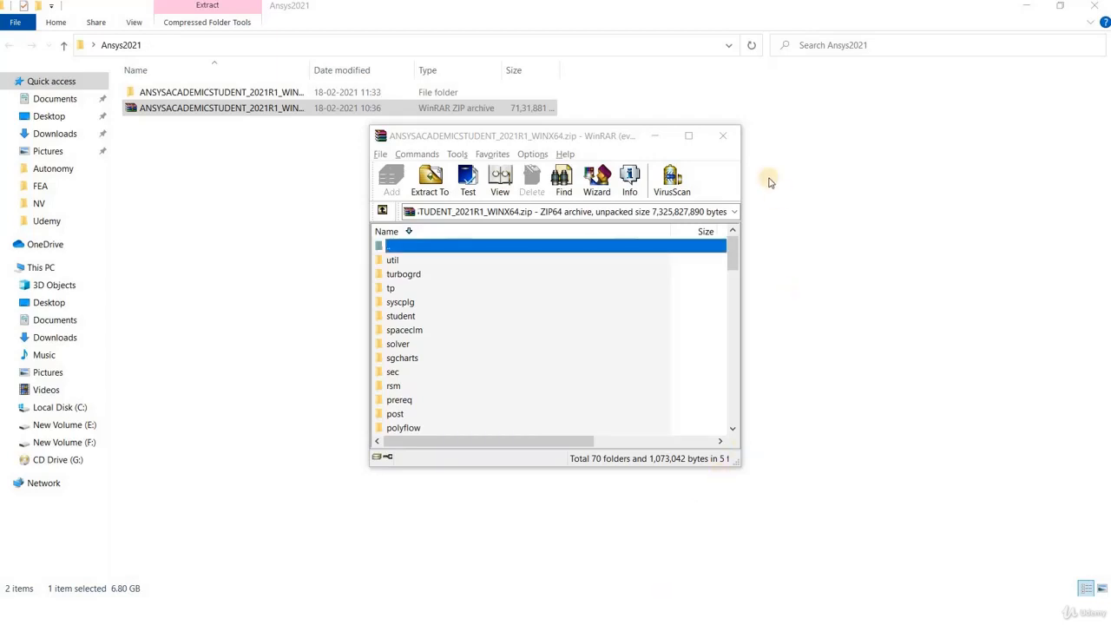
click(733, 137)
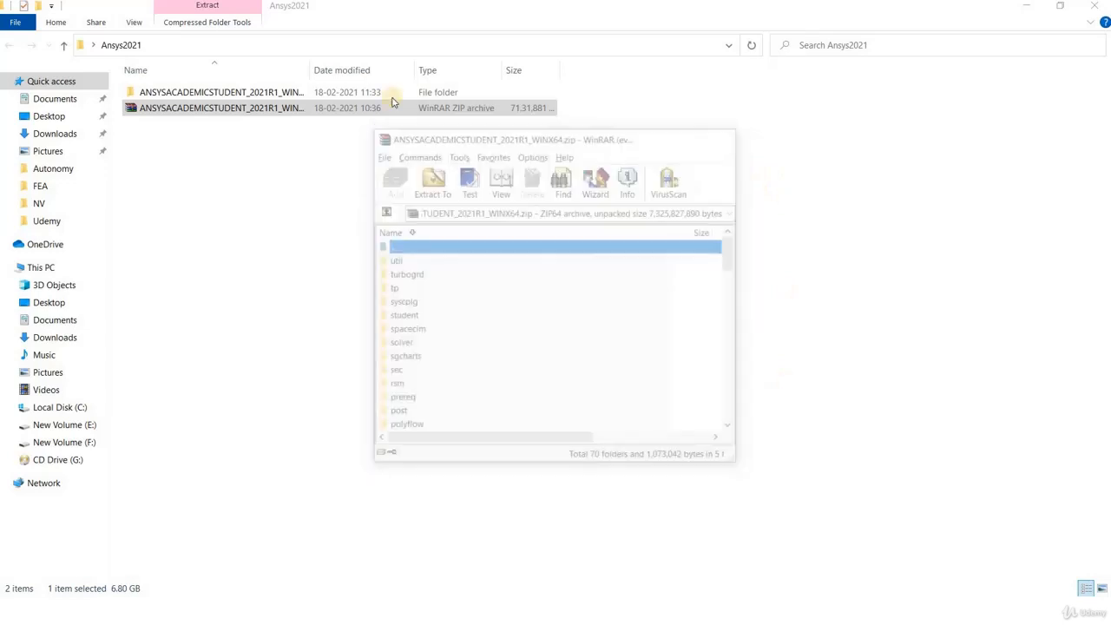
- Open the extracted ANSYSACADEMICSTUDENT_2021R1_WINX64 folder and run the setup application as administrator
double_click(249, 92)
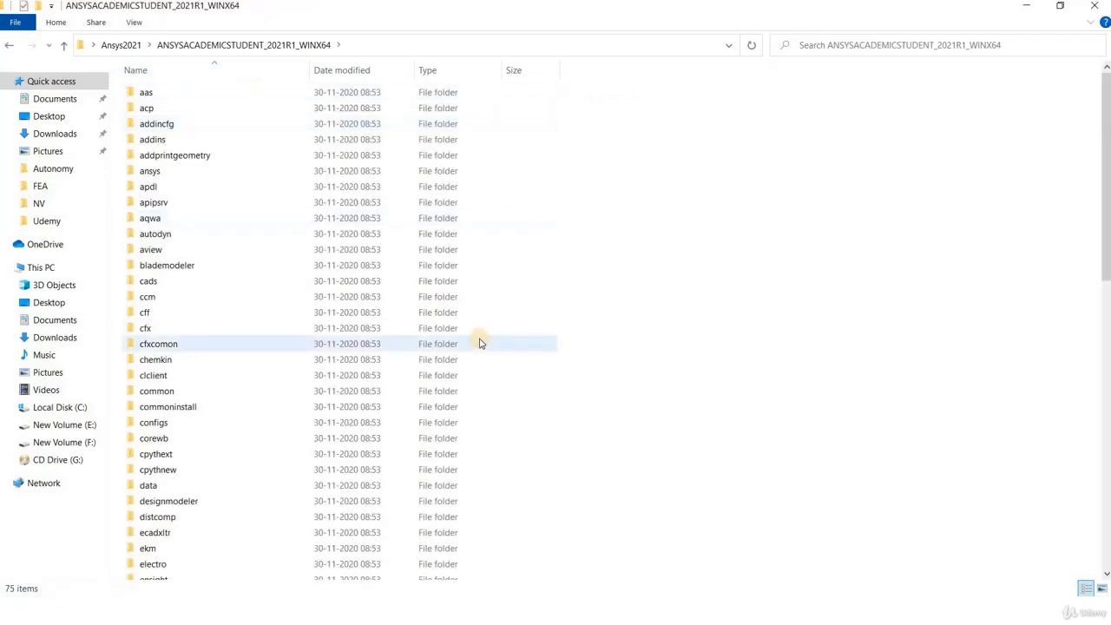
scroll(401, 359, down, 7)
scroll(402, 359, down, 8)
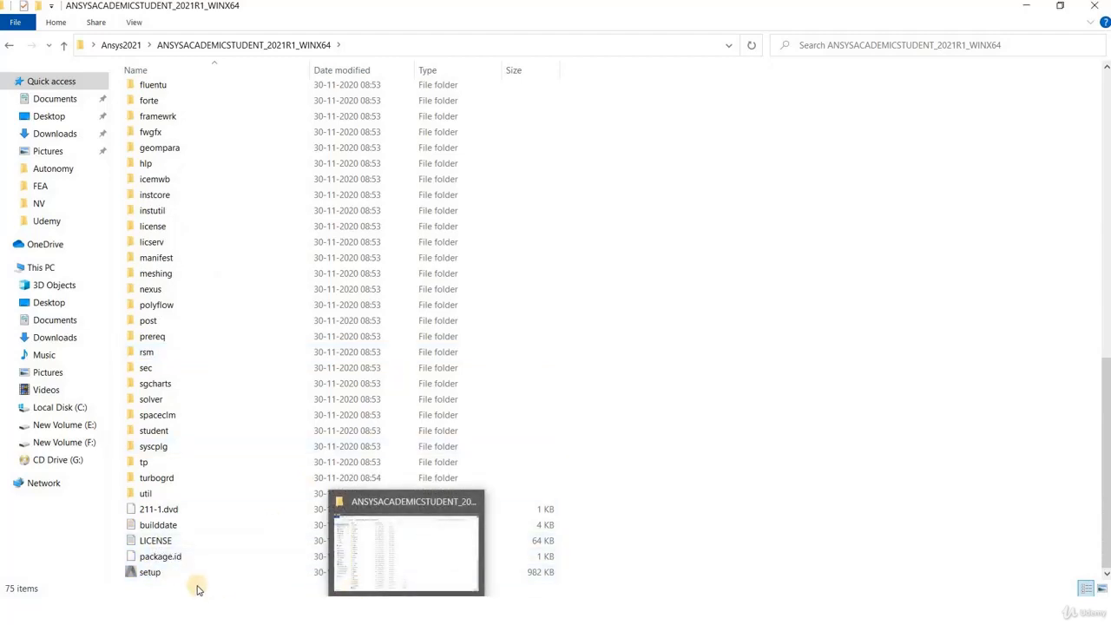
double_click(143, 573)
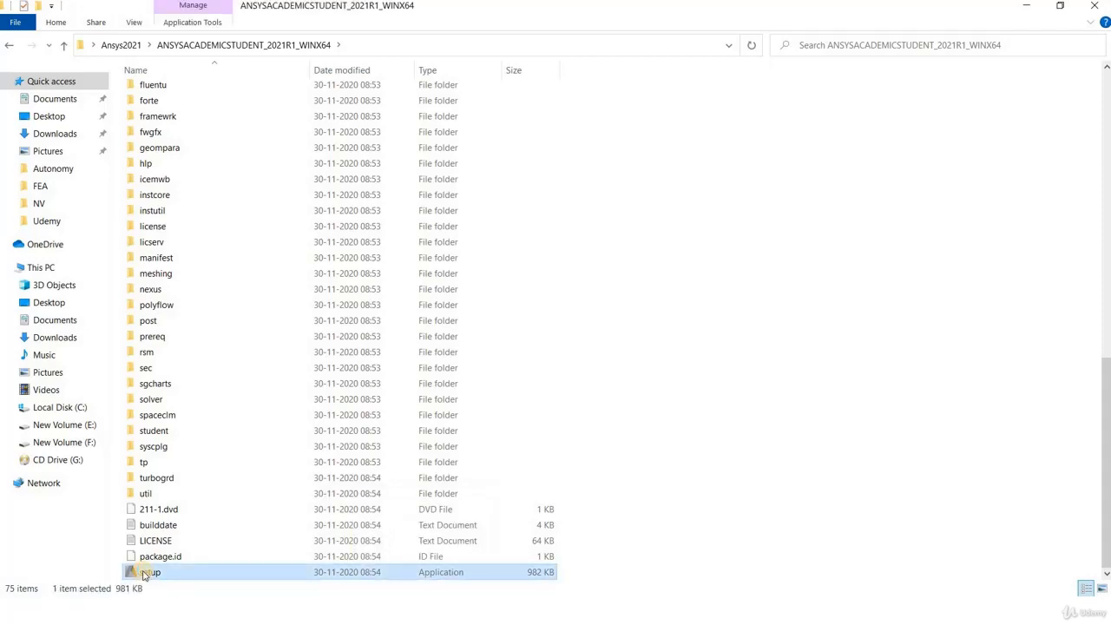
right_click(144, 571)
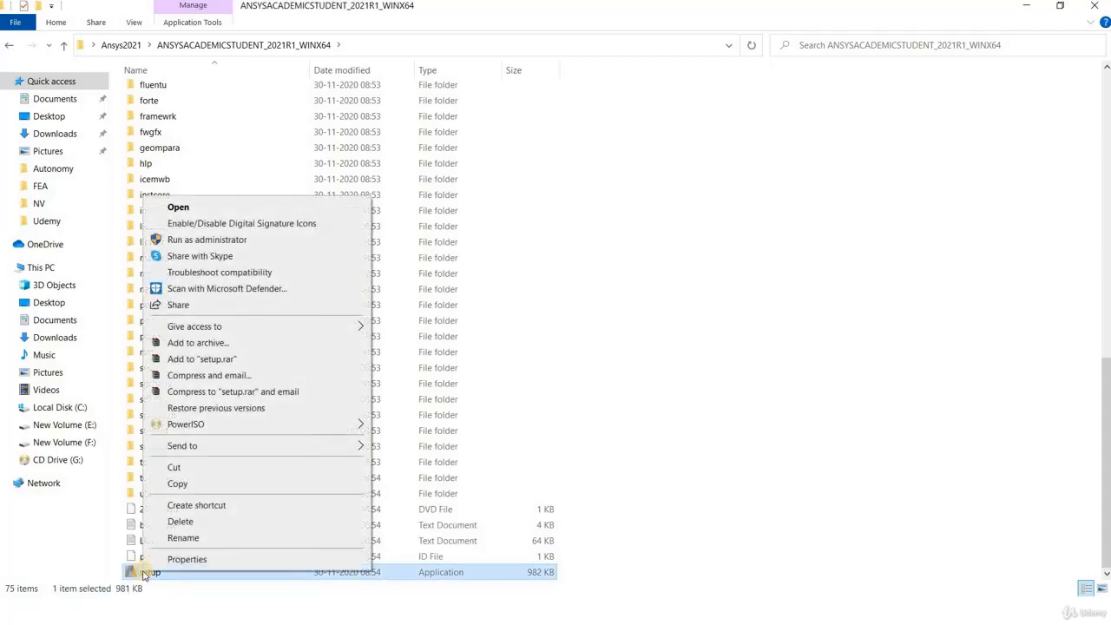
click(260, 244)
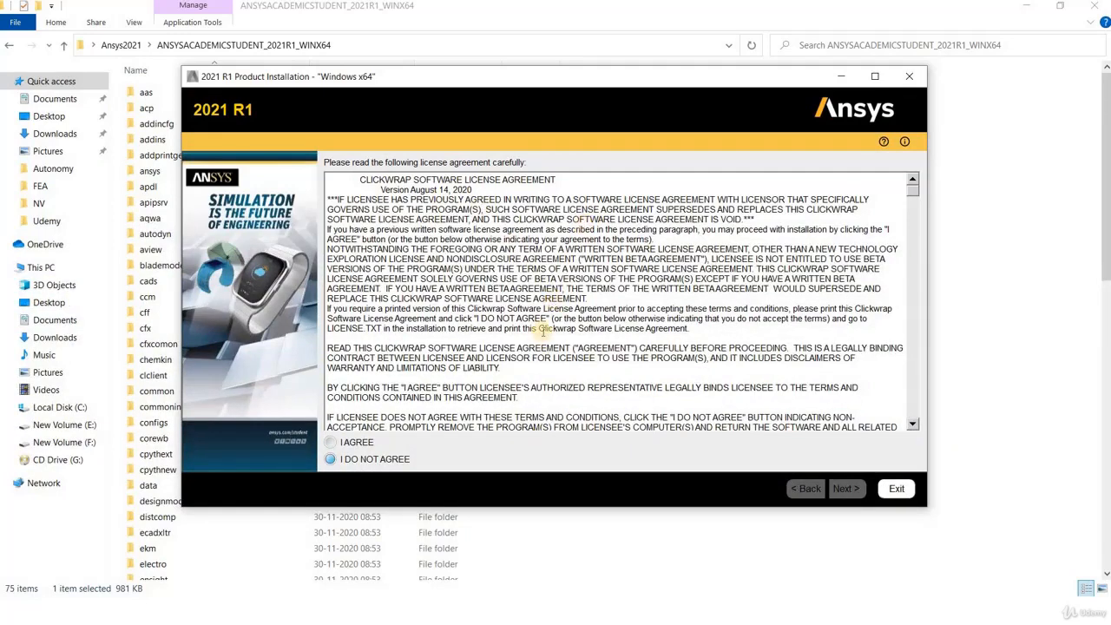
- Accept the license agreement and start the installation in C:\Program Files\ANSYS Inc\ANSYS Student with file extensions associated
click(350, 447)
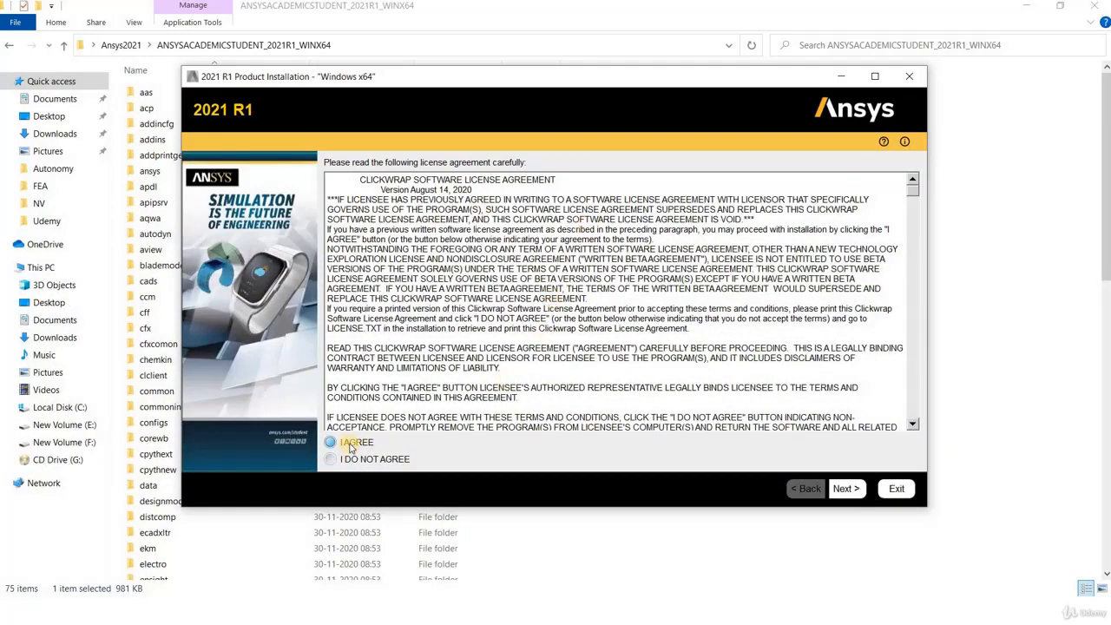
click(846, 490)
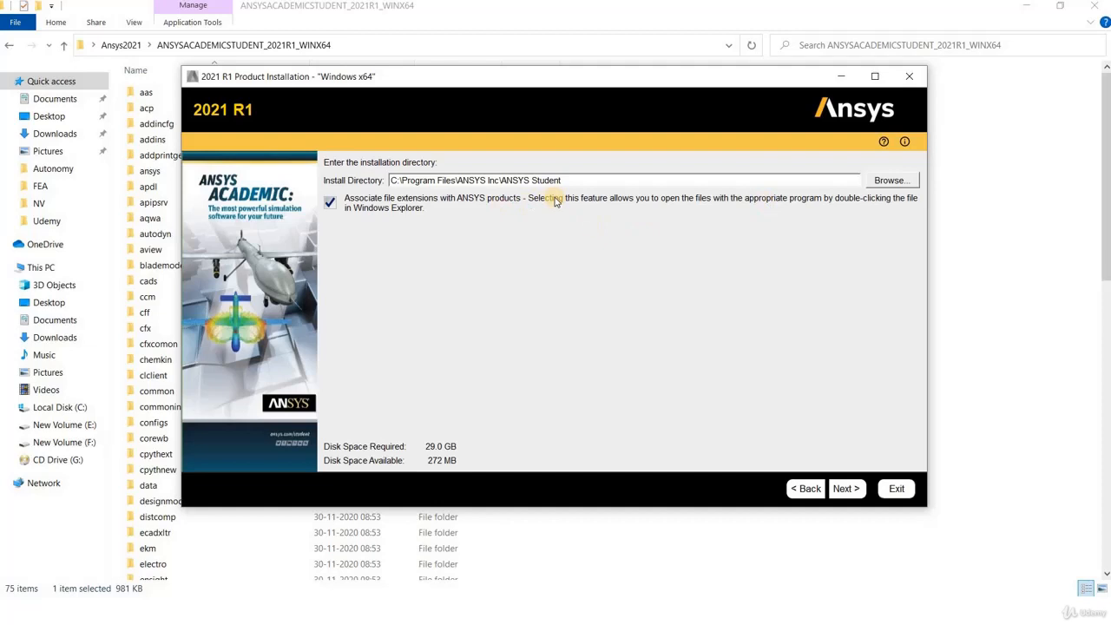
click(844, 490)
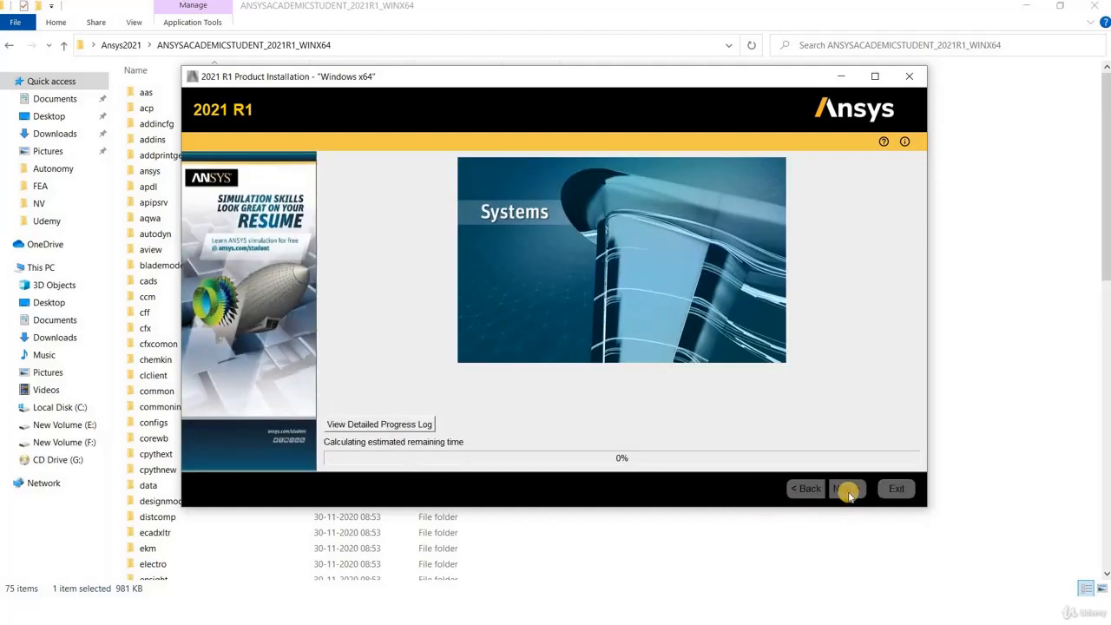